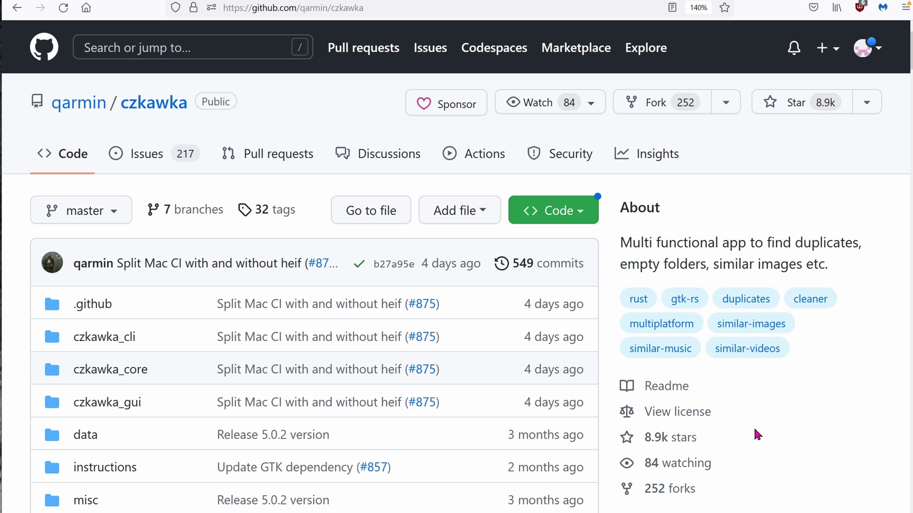
Step: Open the Latest 5.0.2 release on GitHub and scroll down to its Assets
scroll(757, 435, "down", 5)
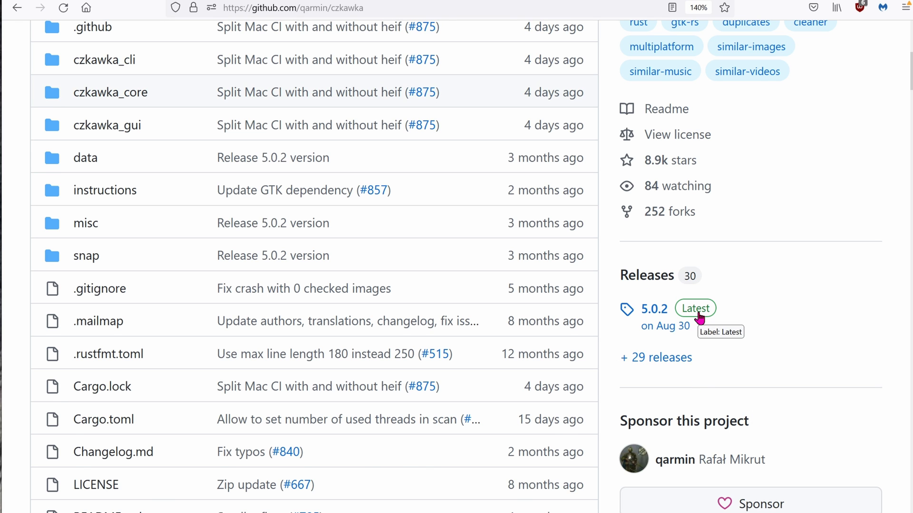
left_click(698, 313)
scroll(698, 313, "down", 10)
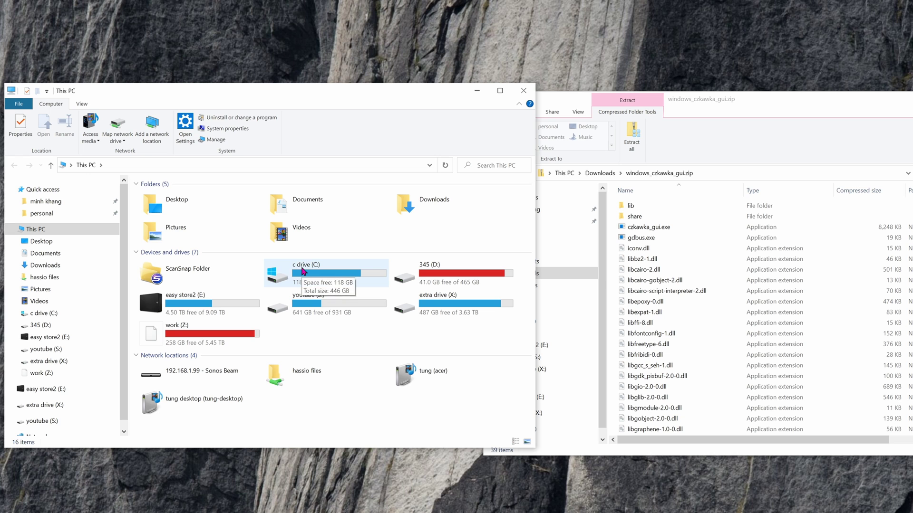
Step: In C:\Program Files, create a new folder named 'duplicate finder' and open it
double_click(302, 270)
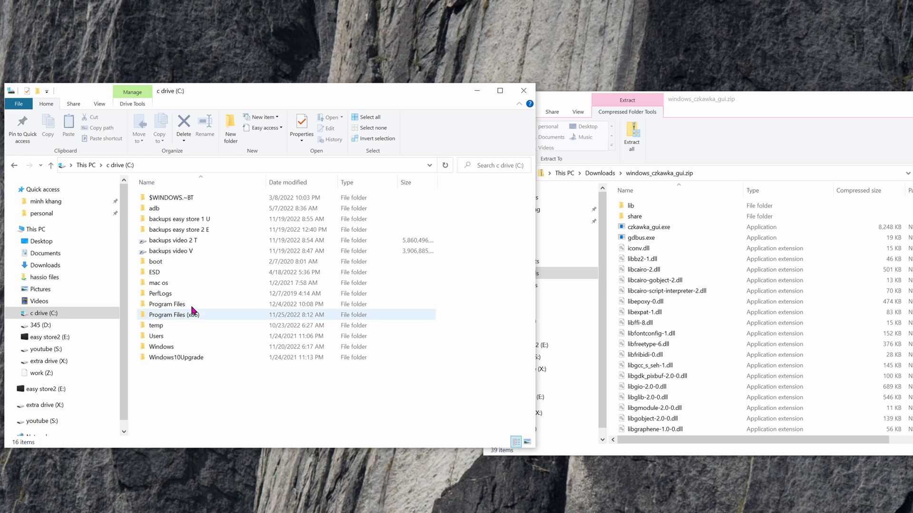
double_click(192, 306)
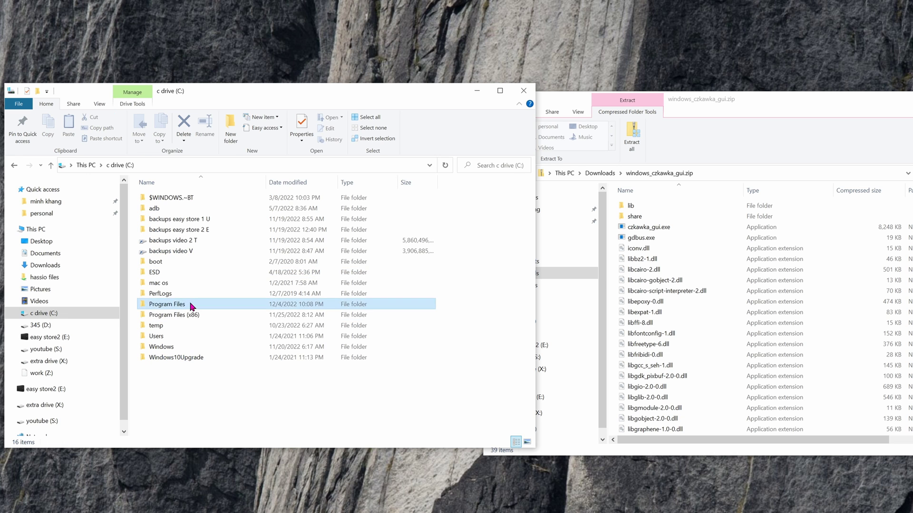
right_click(447, 261)
type("wfduplicate finder")
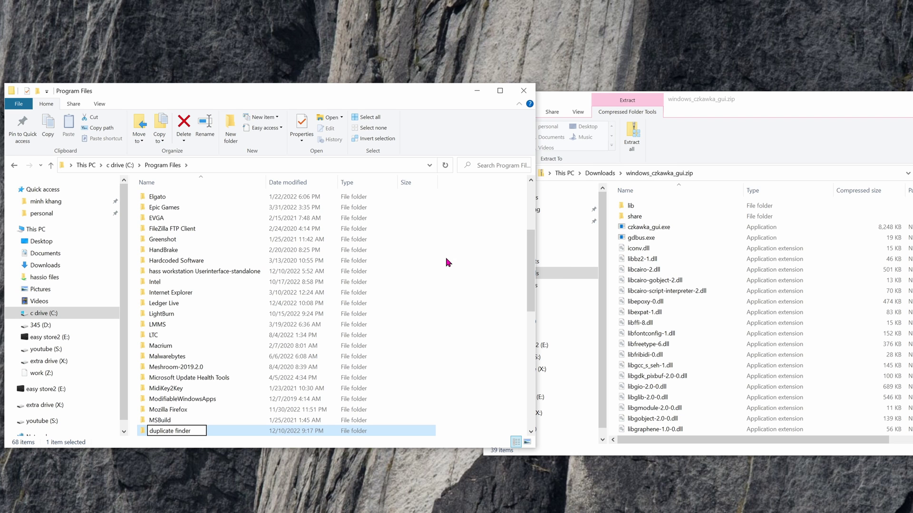
key("Return")
key("Return")
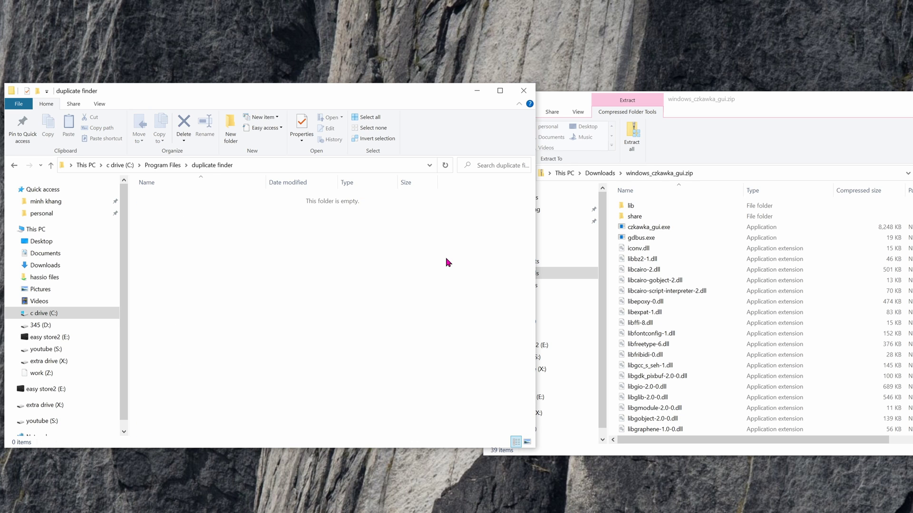
Step: Drag all 39 items from windows_czkawka_gui.zip into duplicate finder, granting administrator permission for all items
left_click(663, 282)
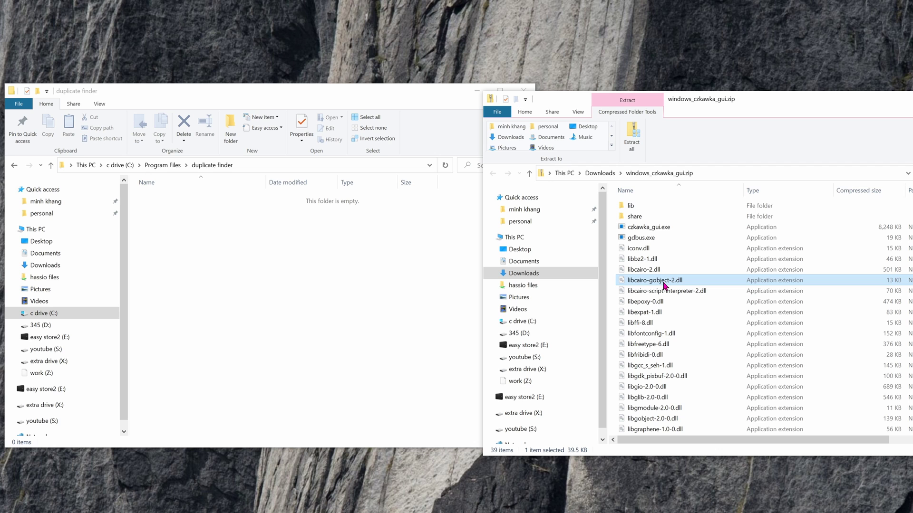
key("ctrl+a")
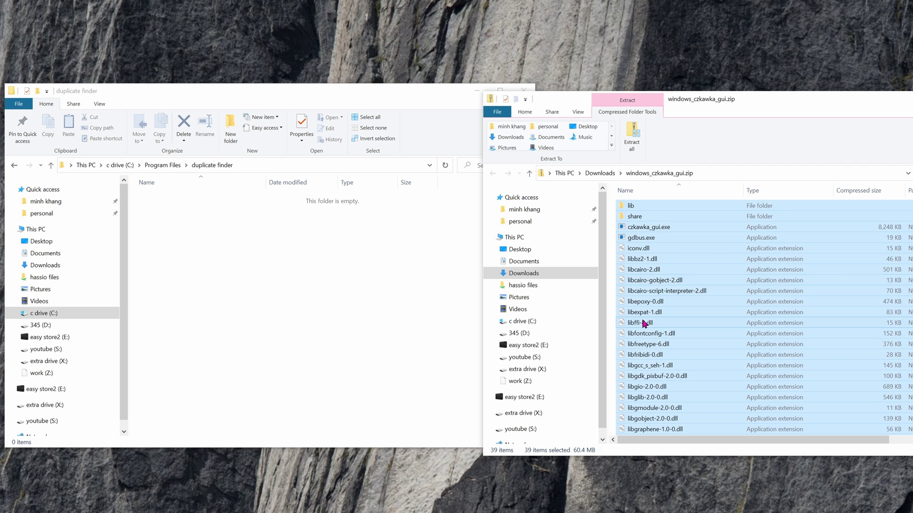
left_click_drag(644, 324, 348, 352)
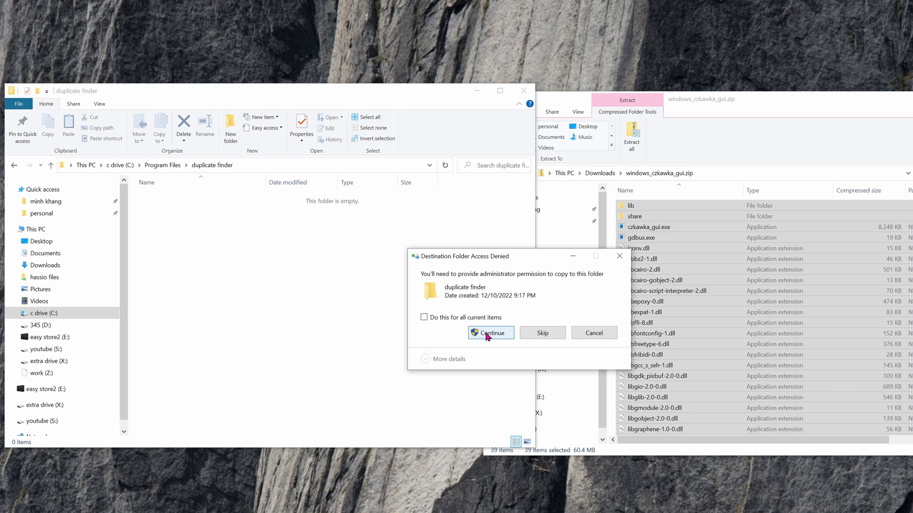
left_click(487, 334)
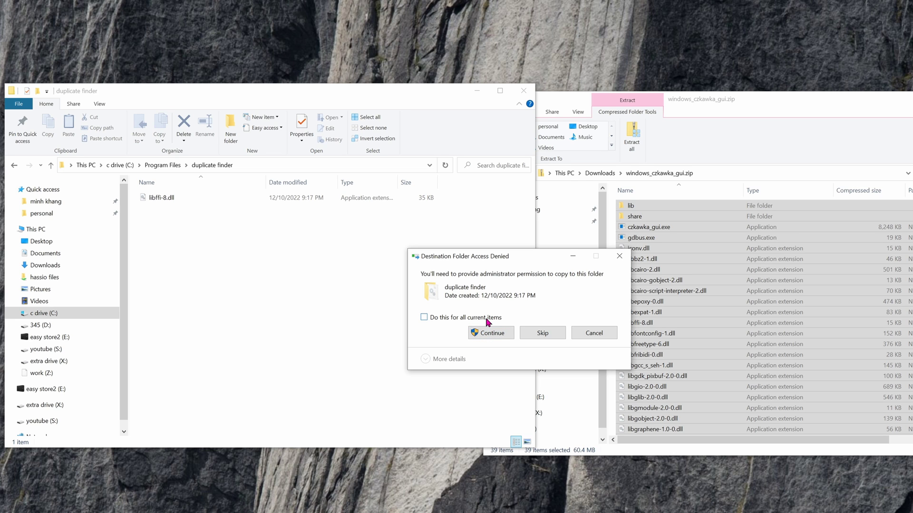
left_click(487, 319)
left_click(492, 340)
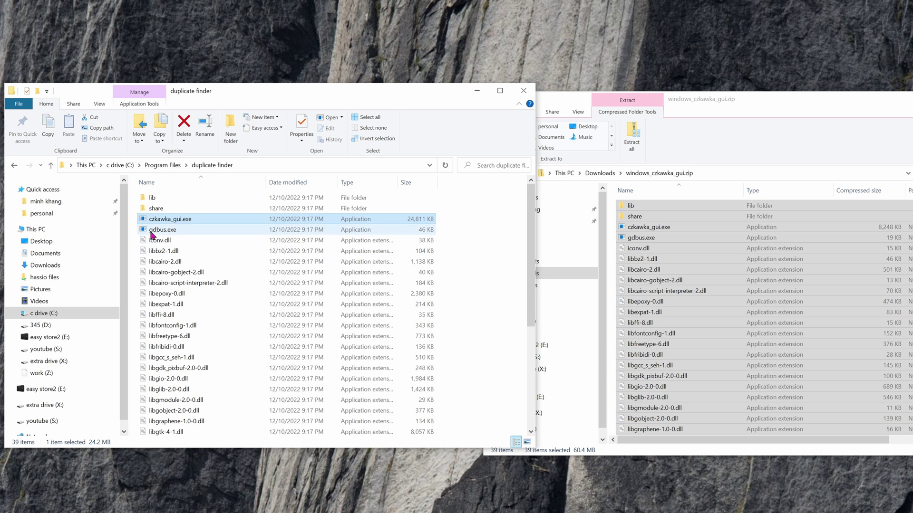
Step: Launch czkawka_gui.exe, choosing More info and Run anyway at the SmartScreen warning
double_click(185, 224)
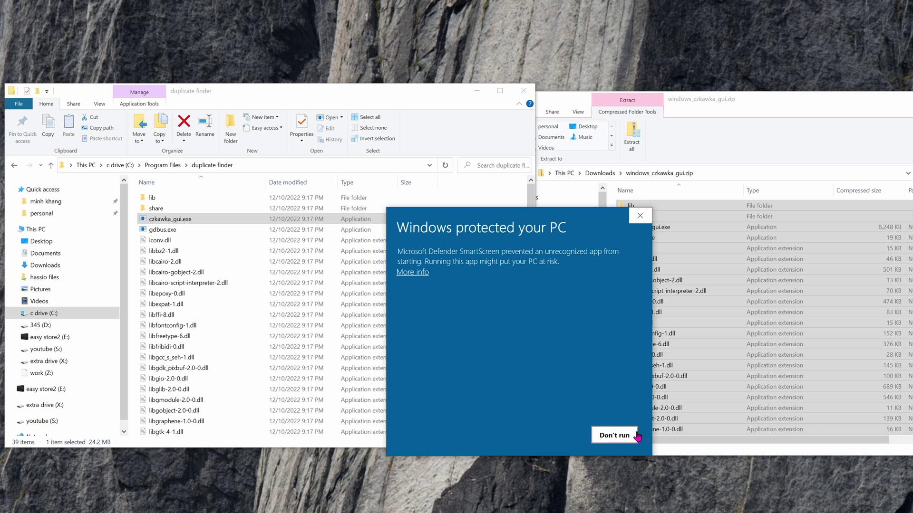
left_click(403, 274)
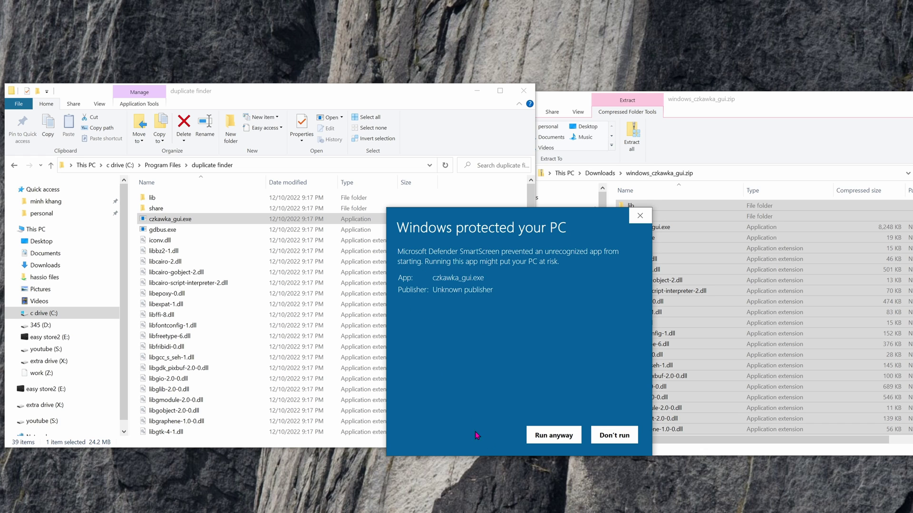
left_click(543, 436)
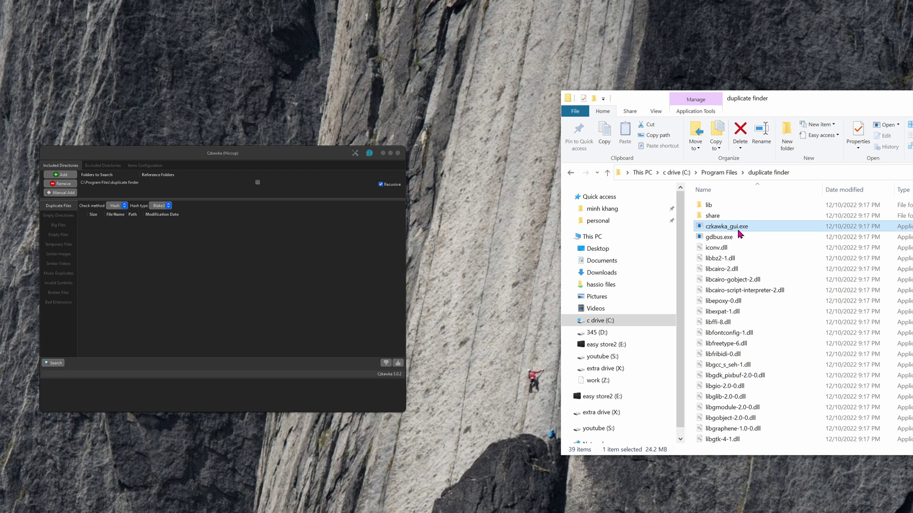
Step: Pin czkawka_gui.exe to Start and launch Czkawka from the new czkawka_gui tile
right_click(740, 233)
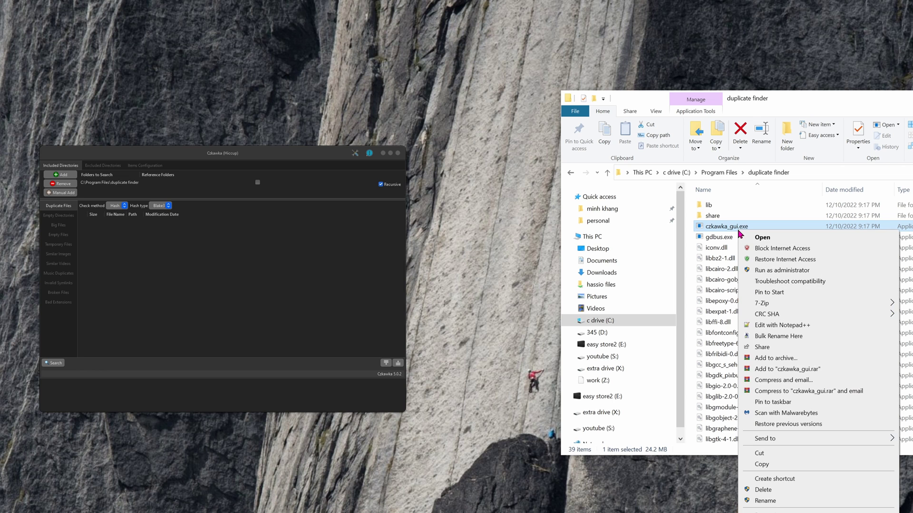
left_click(789, 293)
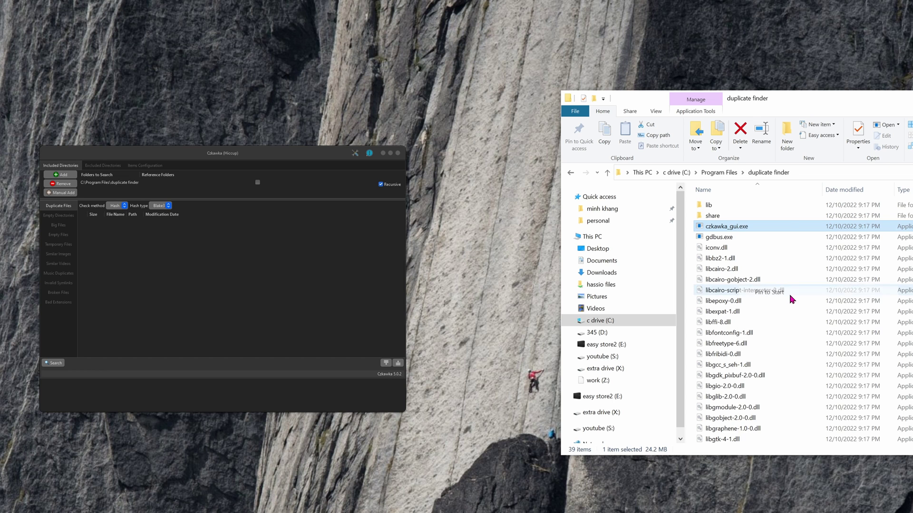
key("super")
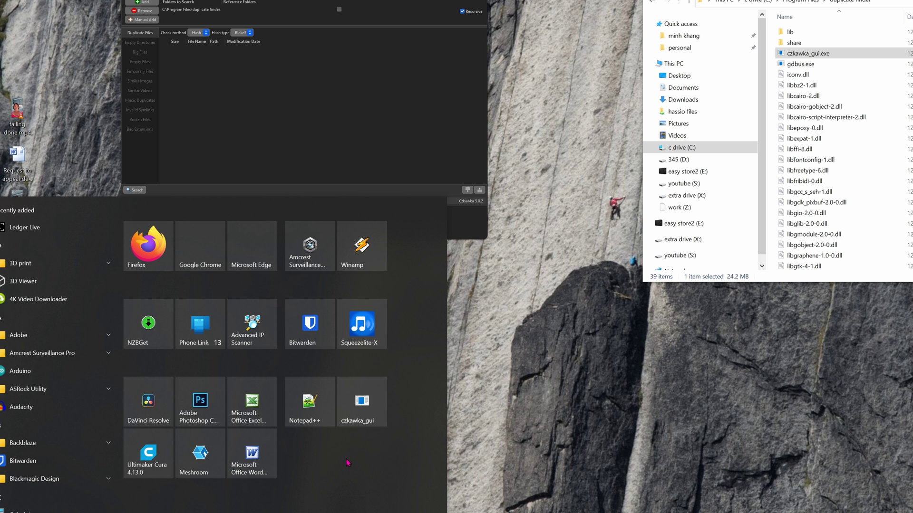
left_click(378, 399)
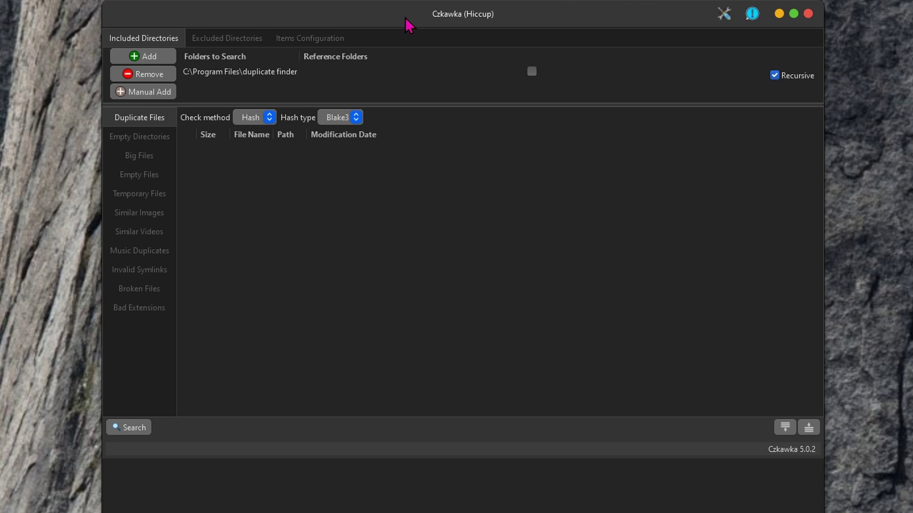
Step: Add the pictures folder from the work (Z:) drive to the search folders, then select the duplicate finder entry
left_click(157, 59)
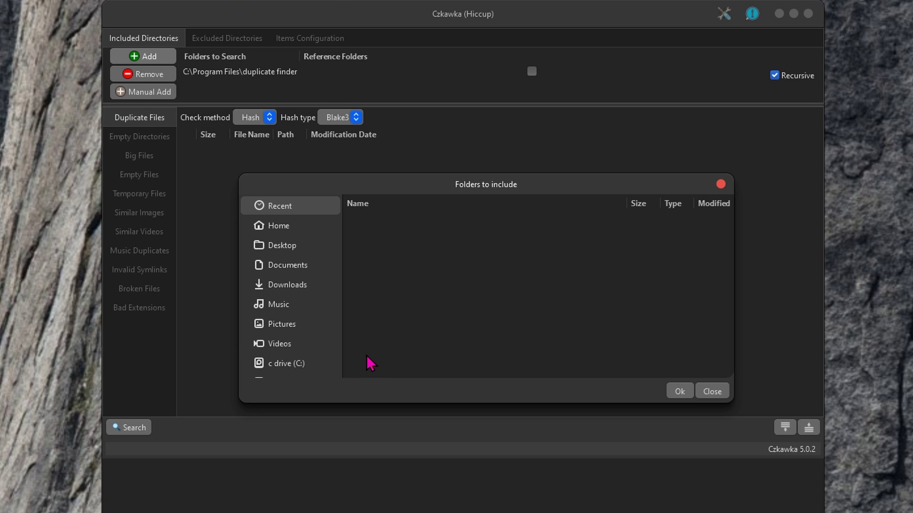
scroll(293, 336, "down", 3)
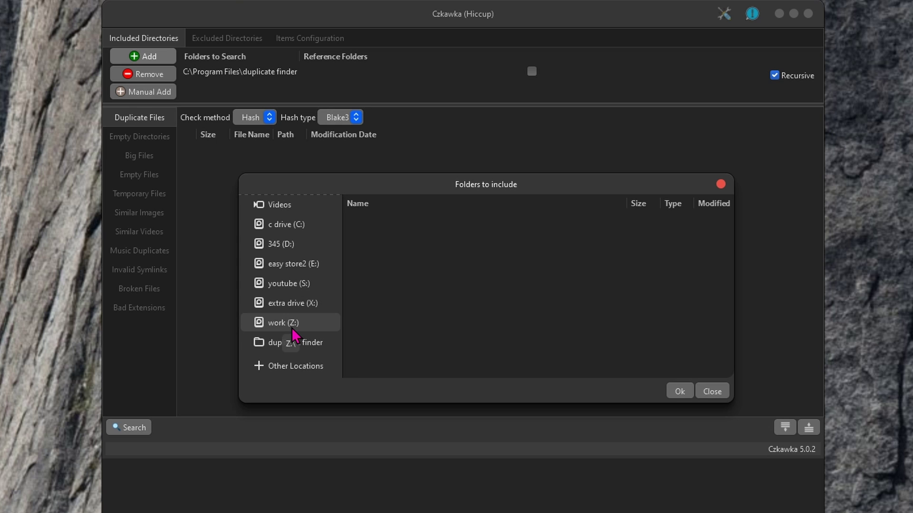
left_click(292, 331)
scroll(495, 279, "down", 2)
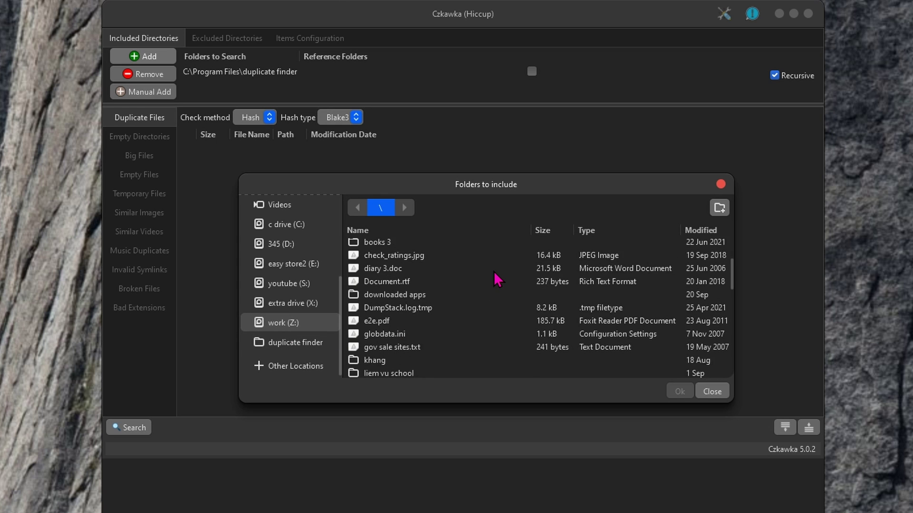
scroll(495, 279, "down", 7)
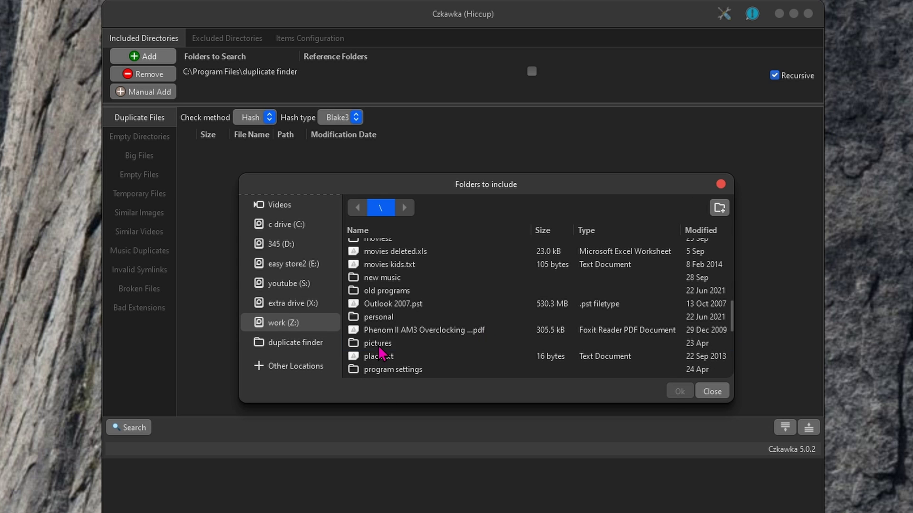
left_click(379, 345)
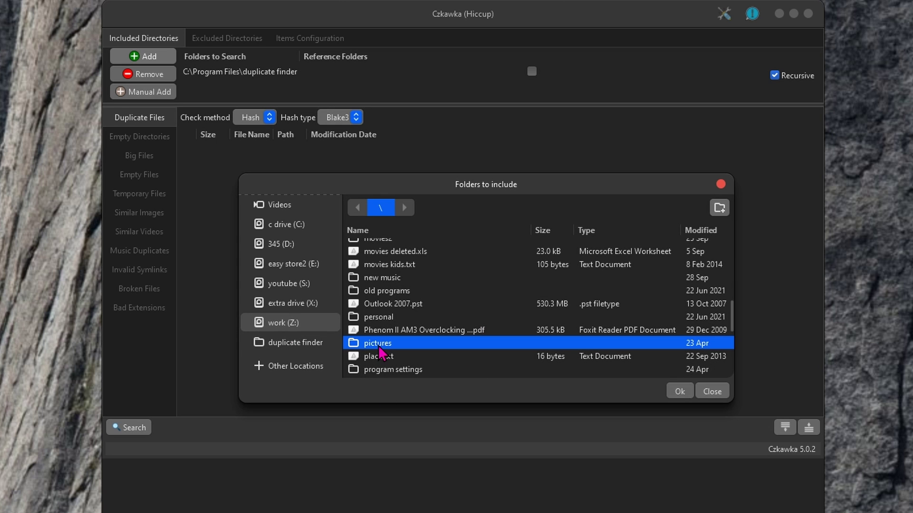
left_click(679, 392)
left_click(301, 77)
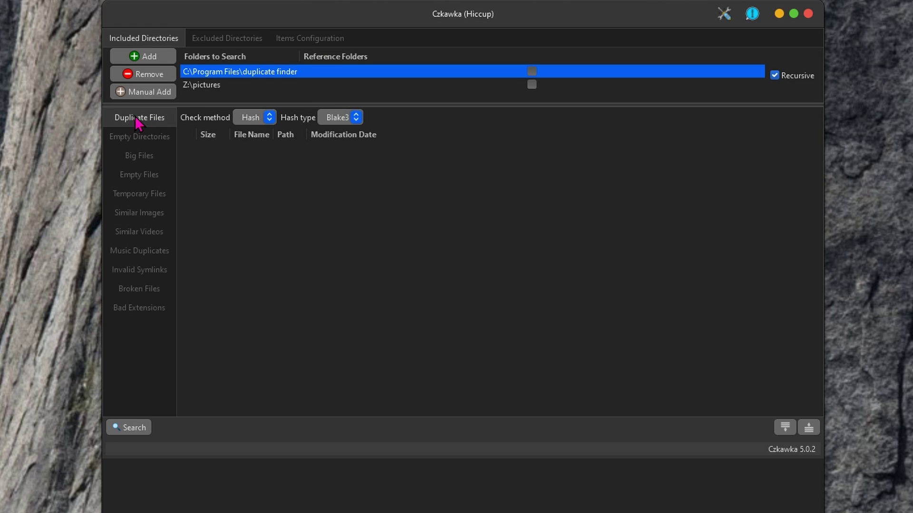
Step: Remove the duplicate finder folder from the list and start a duplicate scan of Z:\pictures
left_click(131, 79)
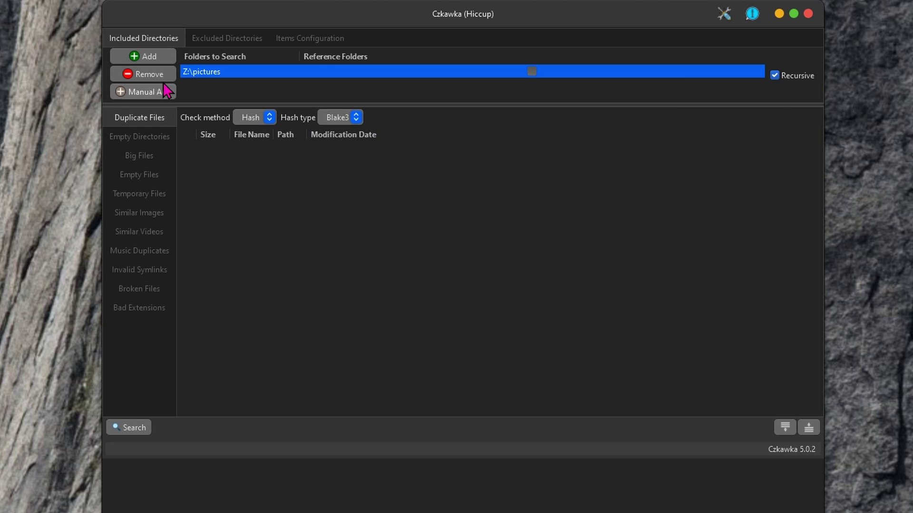
left_click(143, 56)
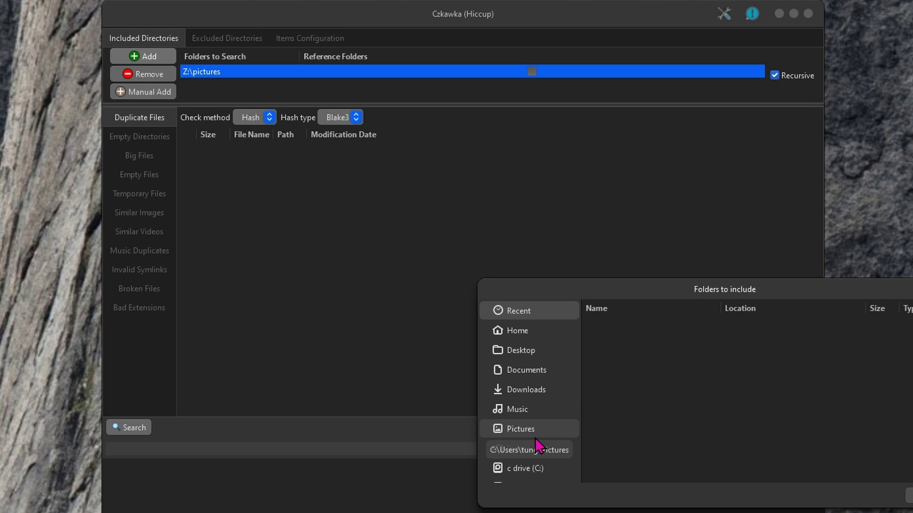
key("Escape")
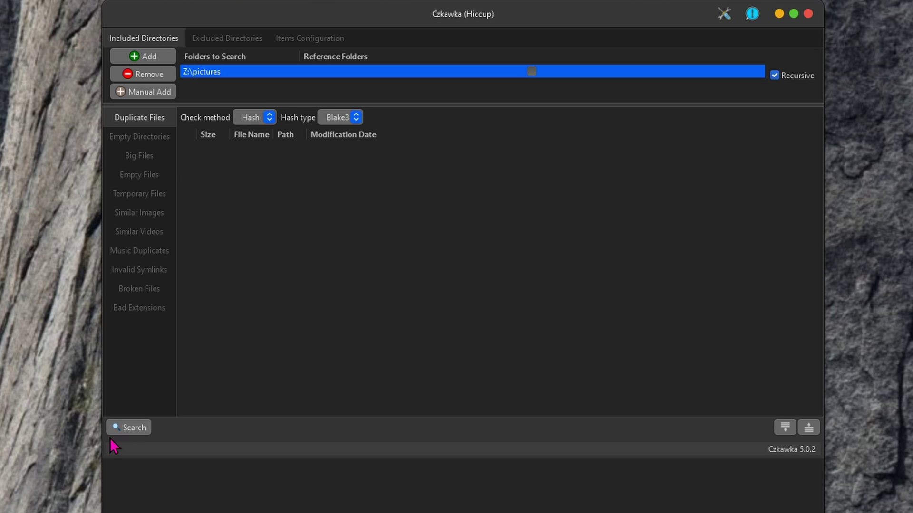
left_click(136, 428)
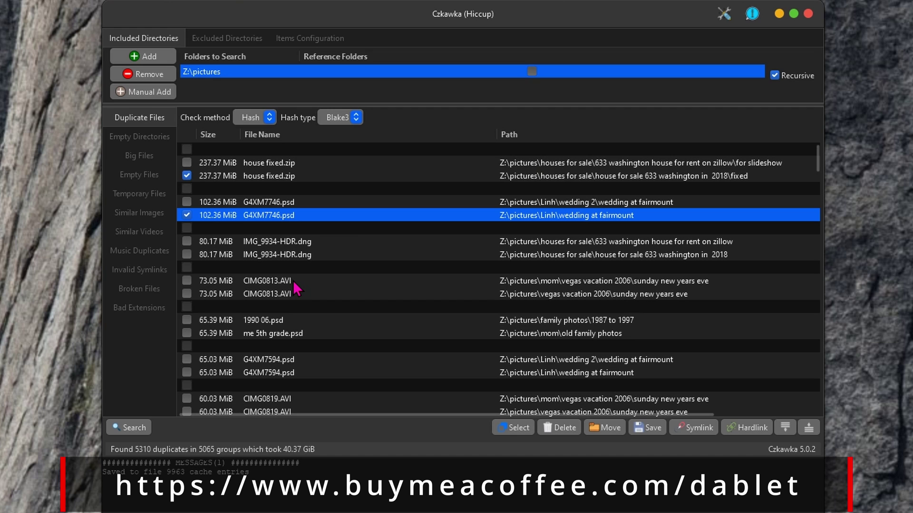
Step: Mark the first IMG_9934-HDR.dng copy, then delete the three marked files including house fixed.zip and G4XM7746.psd
left_click(187, 243)
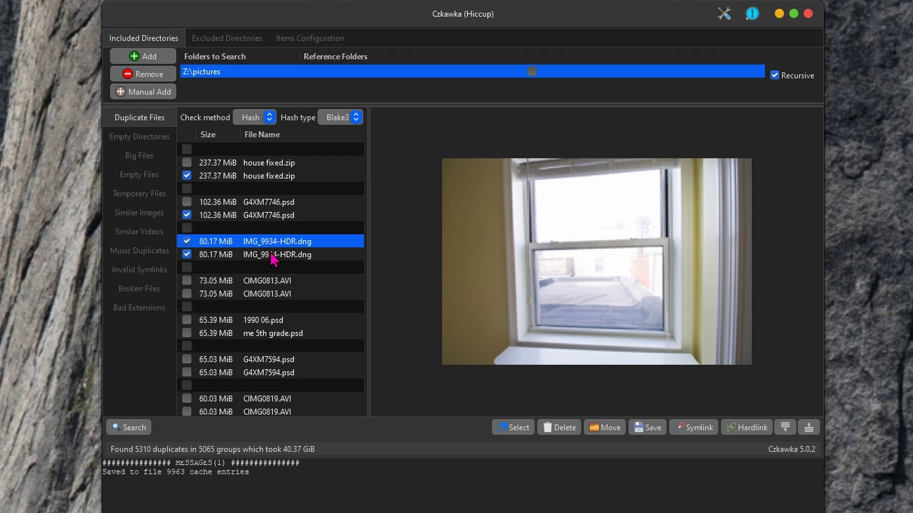
left_click(270, 255)
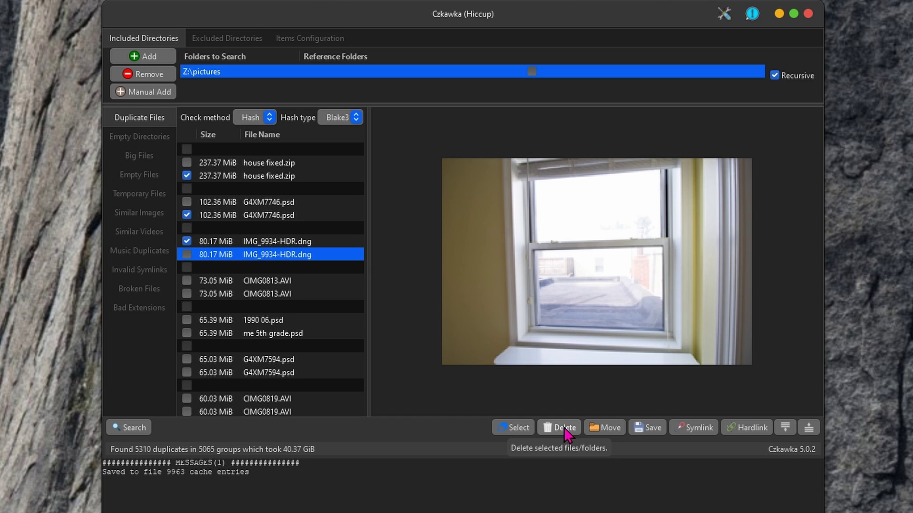
left_click(566, 430)
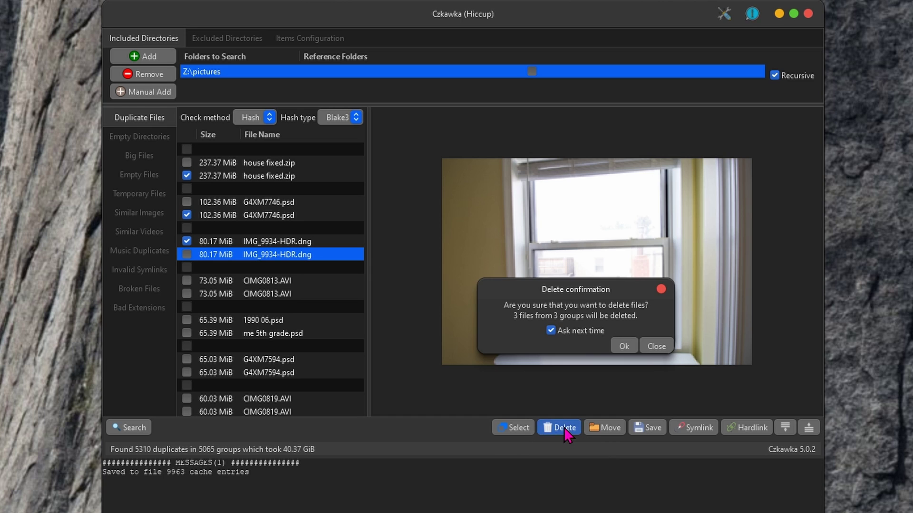
left_click(624, 346)
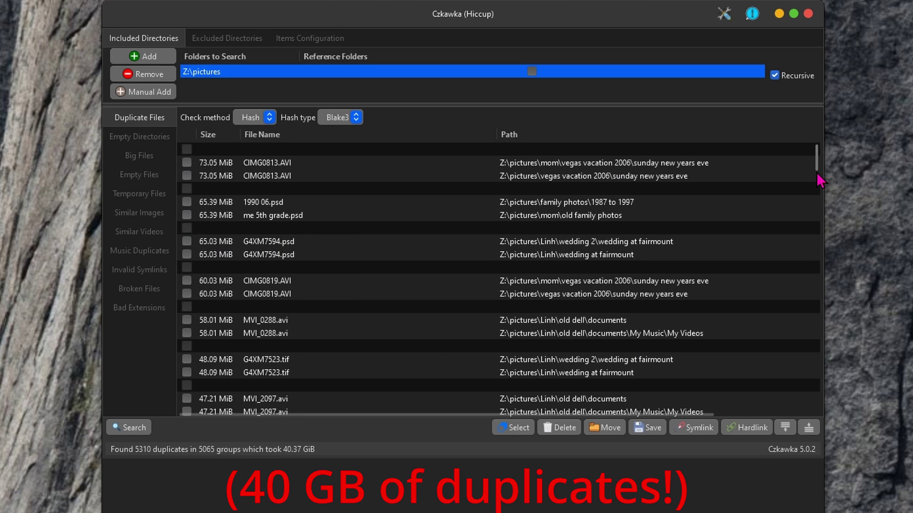
Step: Apply Select one oldest, then Reverse Selection, so all but one copy per group are marked
left_click_drag(815, 164, 823, 365)
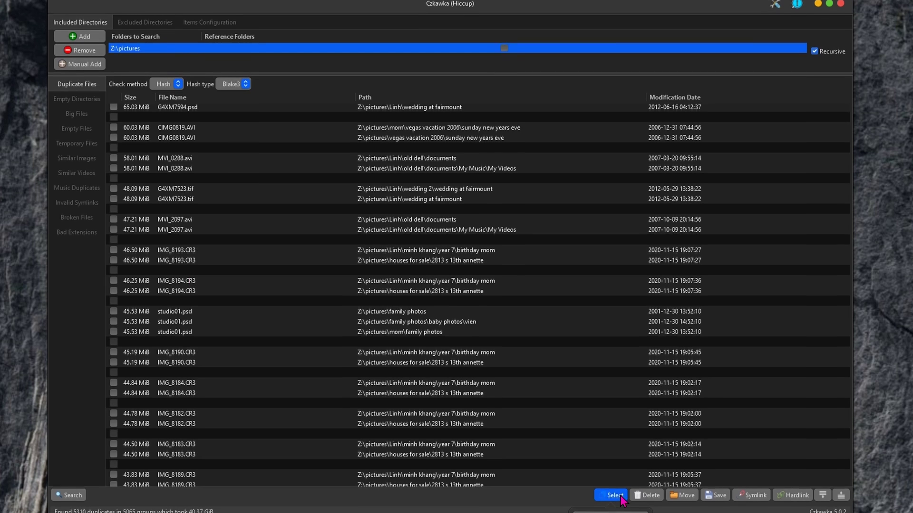
left_click(614, 506)
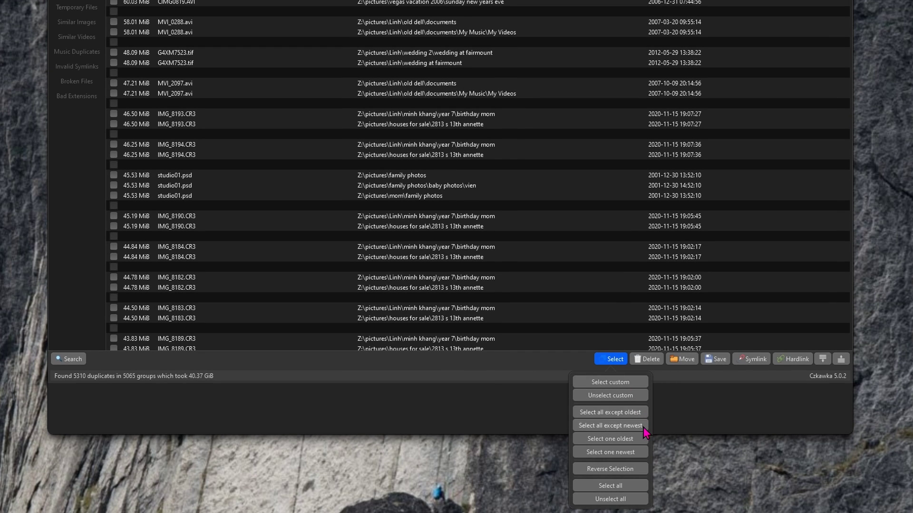
left_click(621, 440)
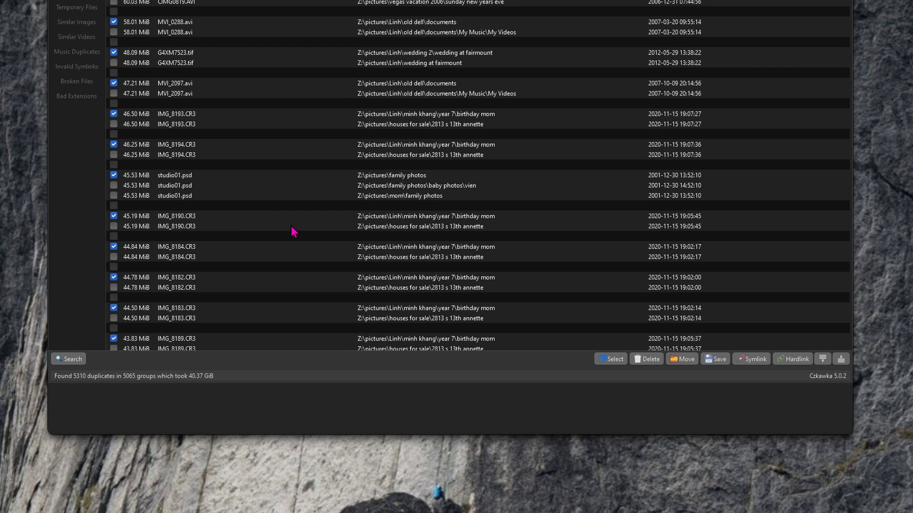
left_click(611, 359)
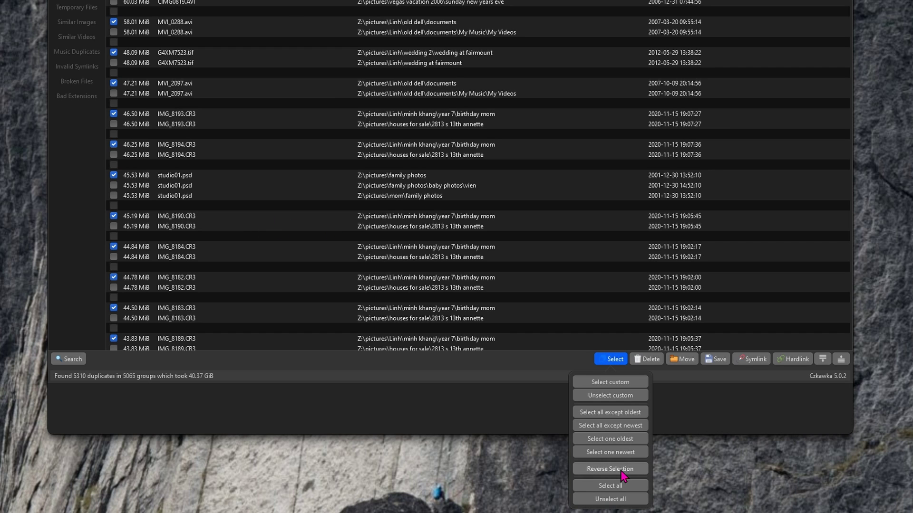
left_click(621, 471)
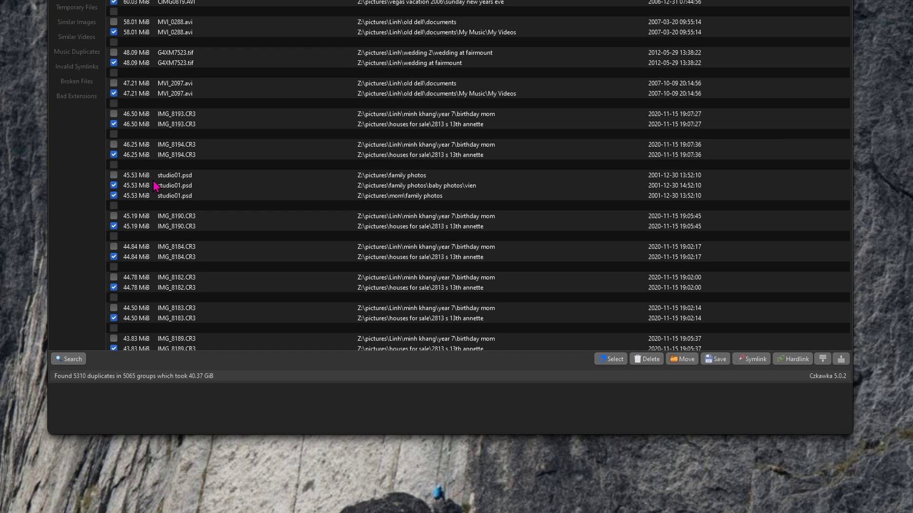
Step: Jump to the end of the list and delete all 5307 marked duplicates, confirming the deletion
key("End")
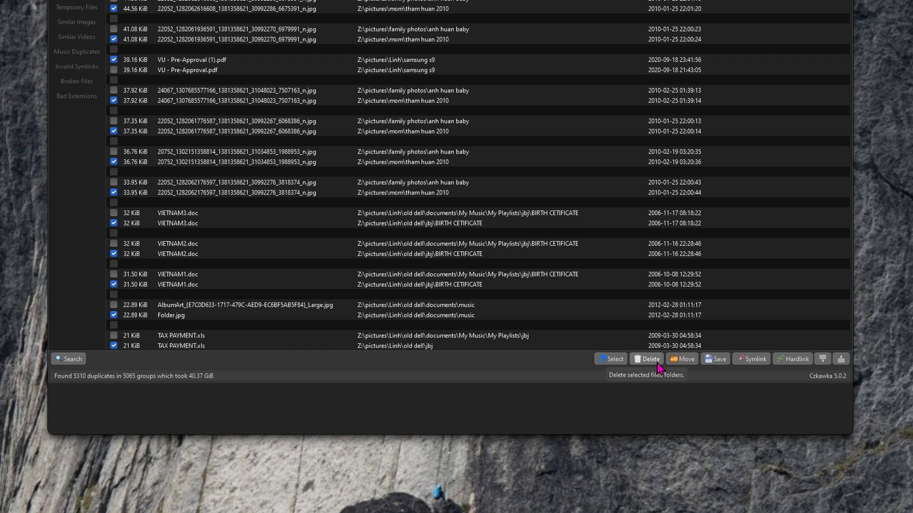
left_click(657, 363)
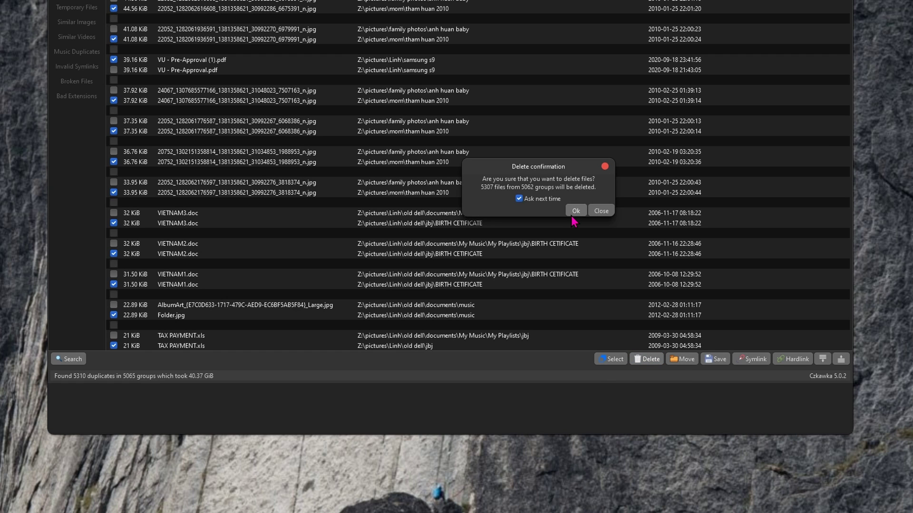
left_click(573, 213)
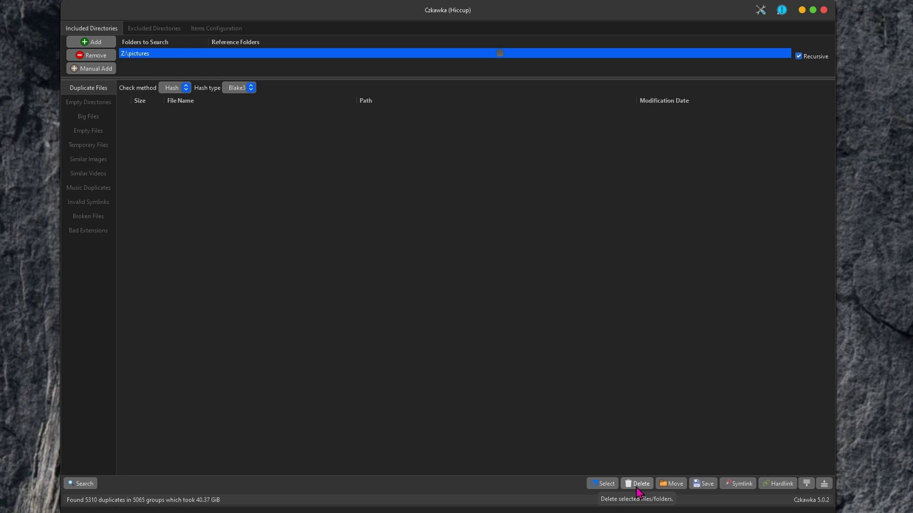
Step: Enable 'Move deleted files to trash' in the General settings and save the configuration
left_click(759, 10)
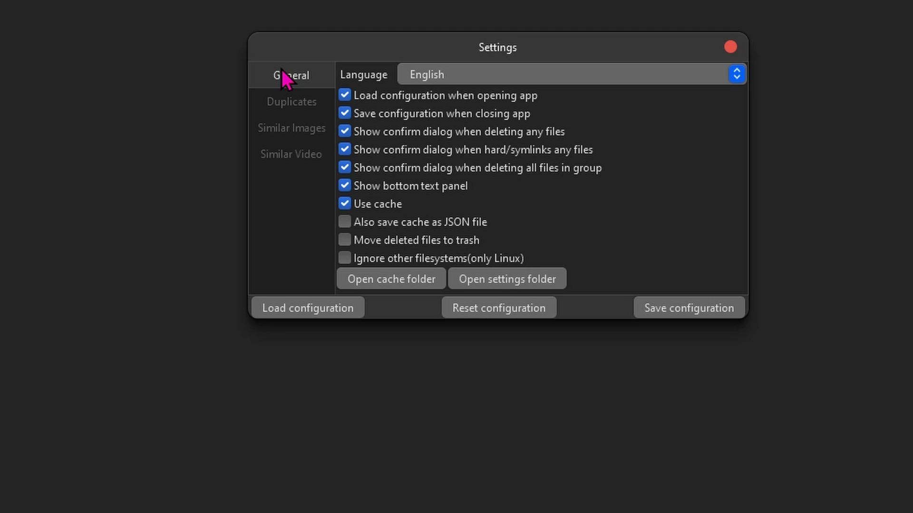
left_click(379, 246)
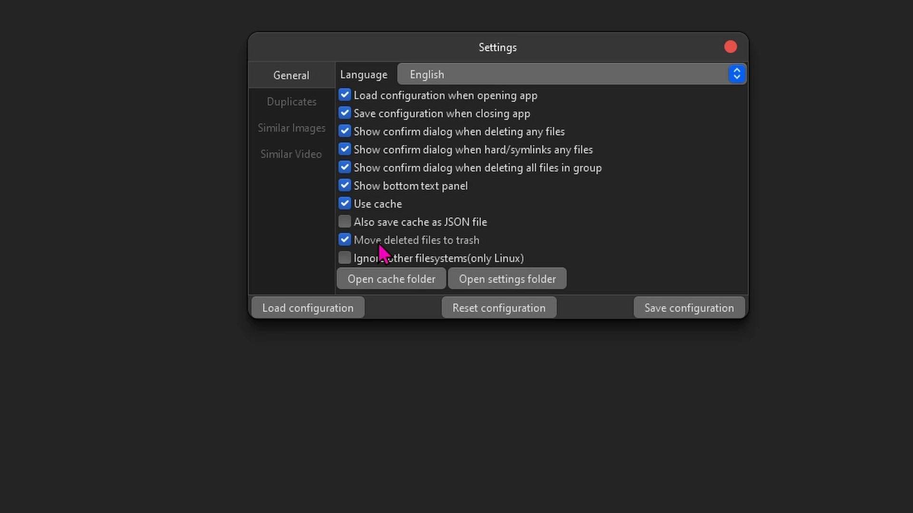
left_click(688, 309)
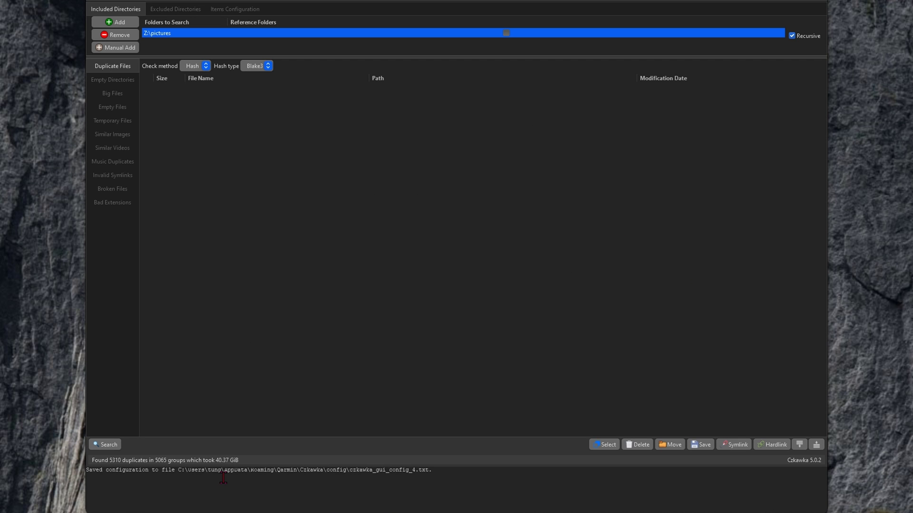